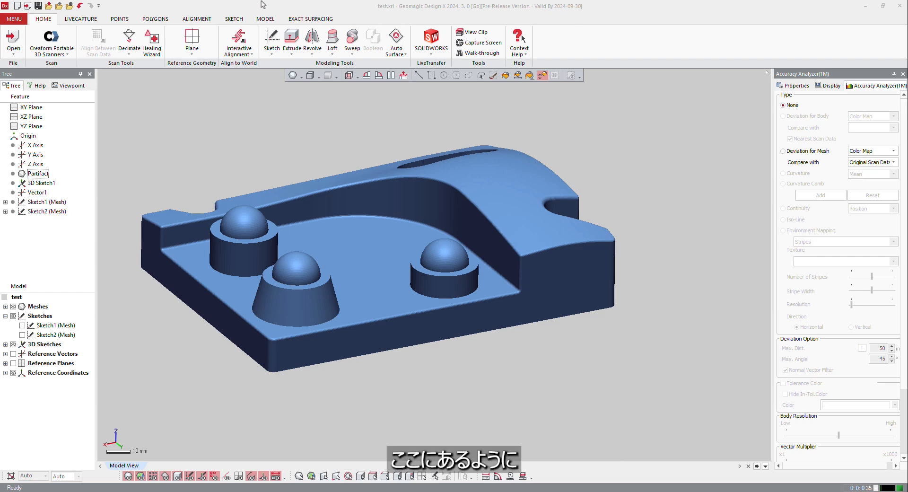
# Show the curves of 3D Sketch1 over the mesh
pyautogui.click(265, 19)
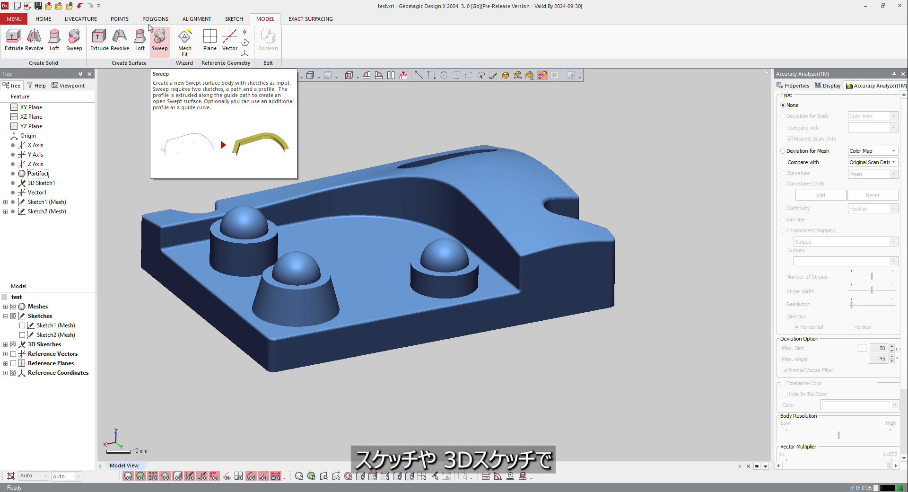
pyautogui.click(5, 345)
pyautogui.click(22, 353)
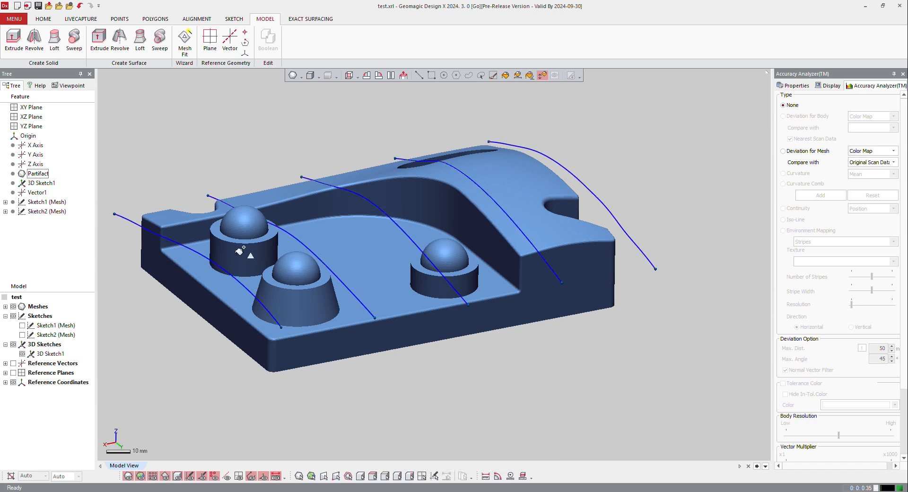
pyautogui.moveTo(243, 254)
pyautogui.mouseDown(button='right')
pyautogui.moveTo(409, 333)
pyautogui.moveTo(367, 328)
pyautogui.moveTo(373, 320)
pyautogui.mouseUp(button='right')
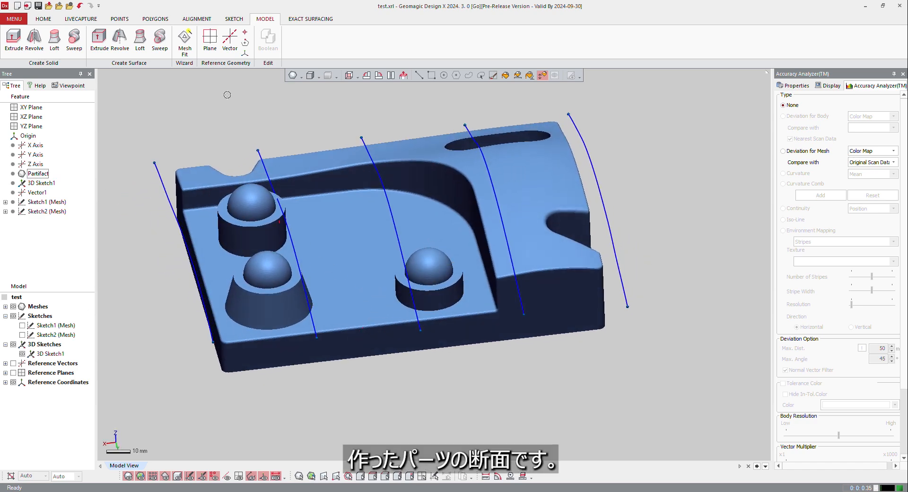
# Loft a surface through all five 3D Sketch1 curves, picked in order from one end of the part to the other
pyautogui.click(140, 40)
pyautogui.scroll(-2, 441, 226)
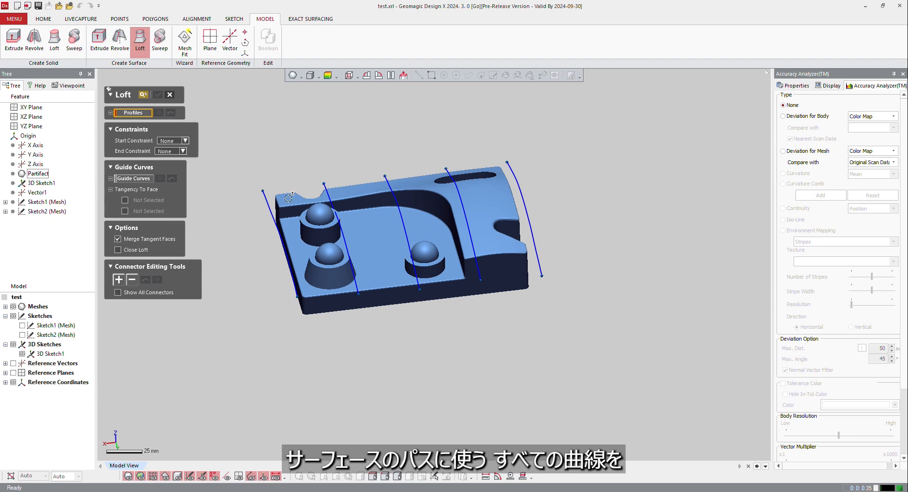
pyautogui.click(265, 194)
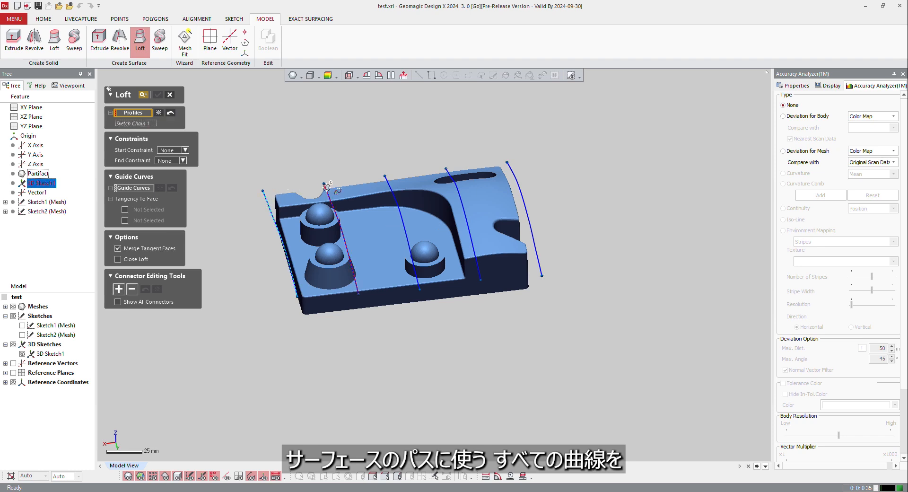
pyautogui.click(325, 188)
pyautogui.click(387, 180)
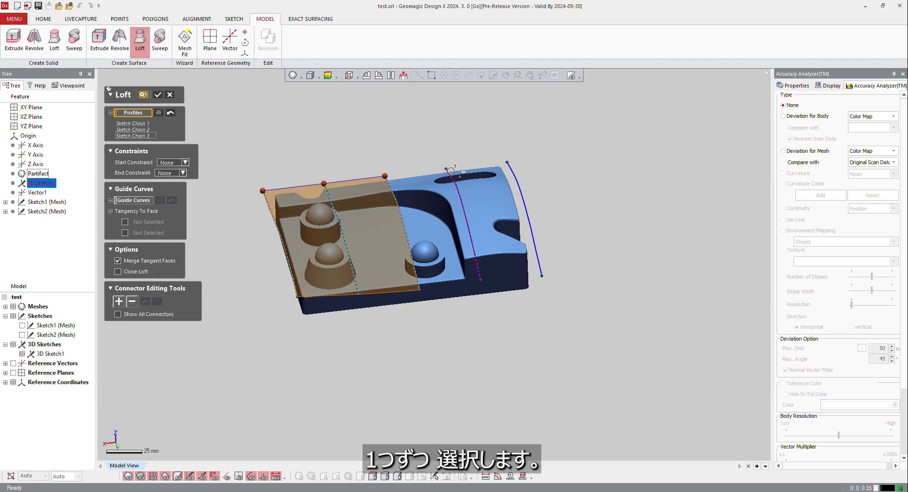
pyautogui.click(448, 173)
pyautogui.click(509, 167)
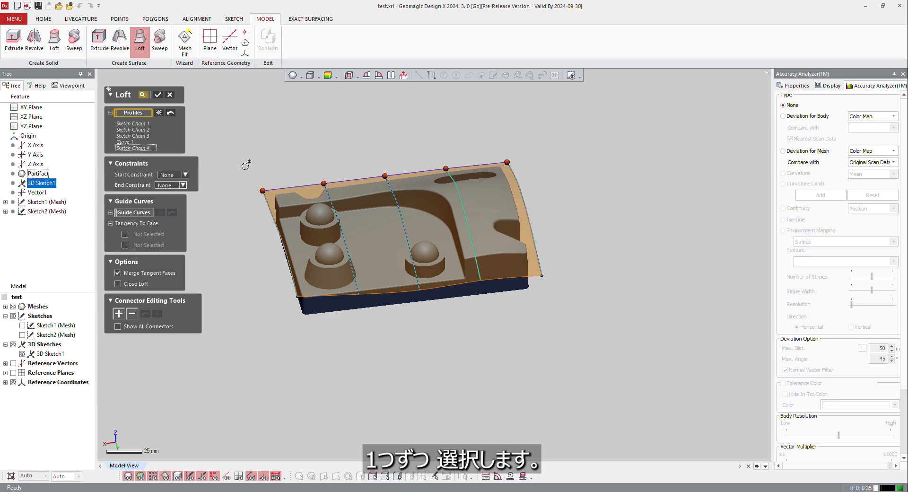
pyautogui.click(158, 96)
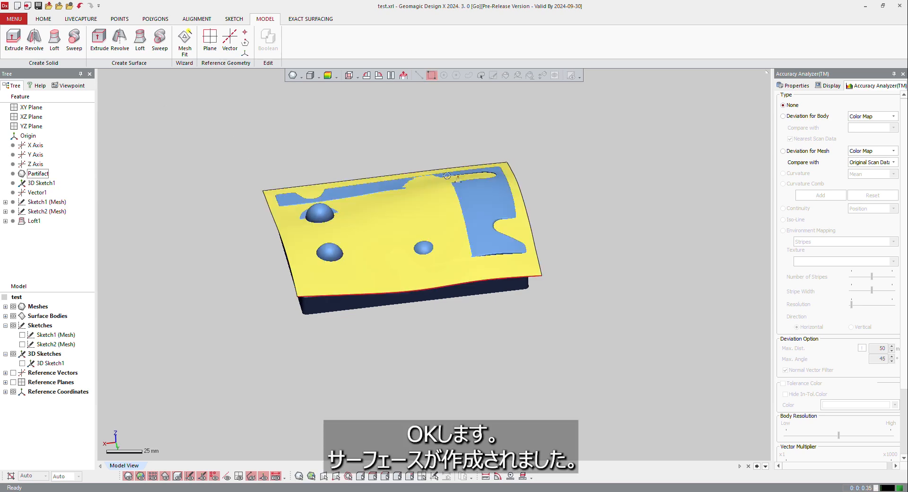
# Hide the surface bodies and show Sketch1 (Mesh), the rectangular outline around the part's base
pyautogui.moveTo(487, 222); pyautogui.dragTo(328, 233, button='right')
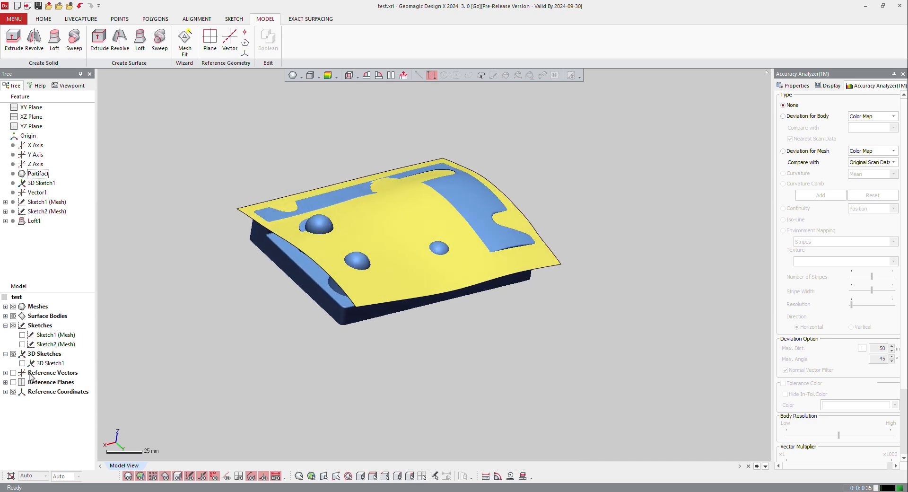
pyautogui.click(13, 316)
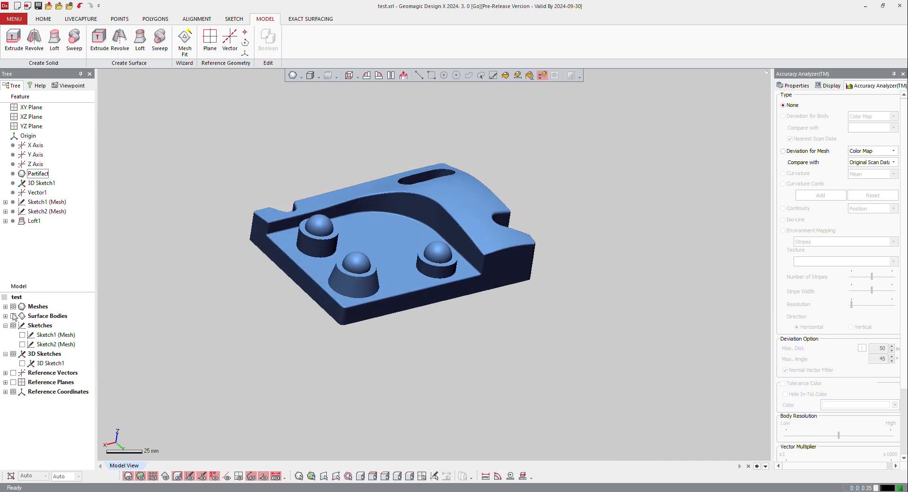
pyautogui.click(23, 335)
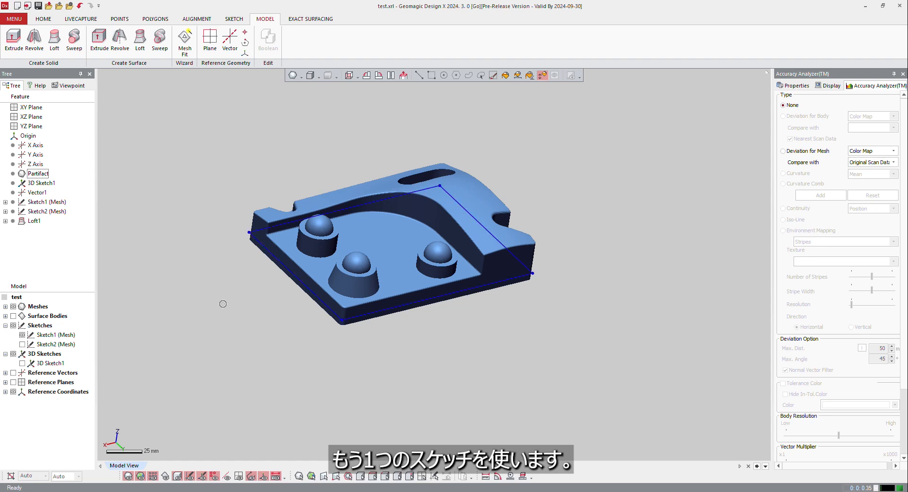
pyautogui.moveTo(437, 342); pyautogui.dragTo(407, 298, button='right')
pyautogui.scroll(4, 260, 270)
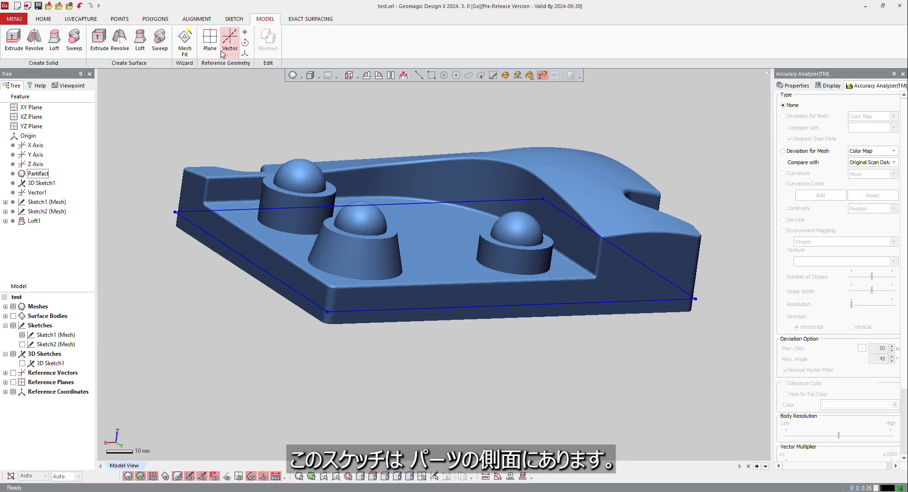
# Start a surface extrusion of the Sketch1 (Mesh) outline with a blind length of 40 mm above the sketch
pyautogui.click(98, 37)
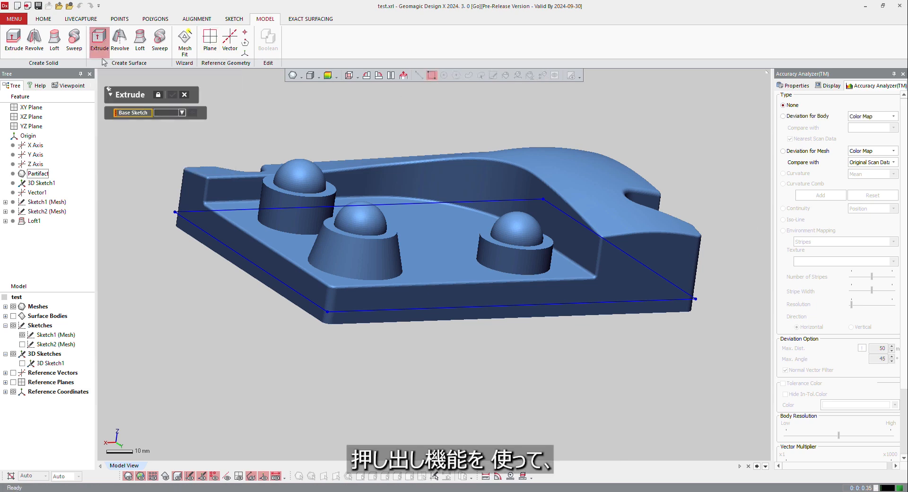
pyautogui.click(184, 221)
pyautogui.scroll(-2, 514, 280)
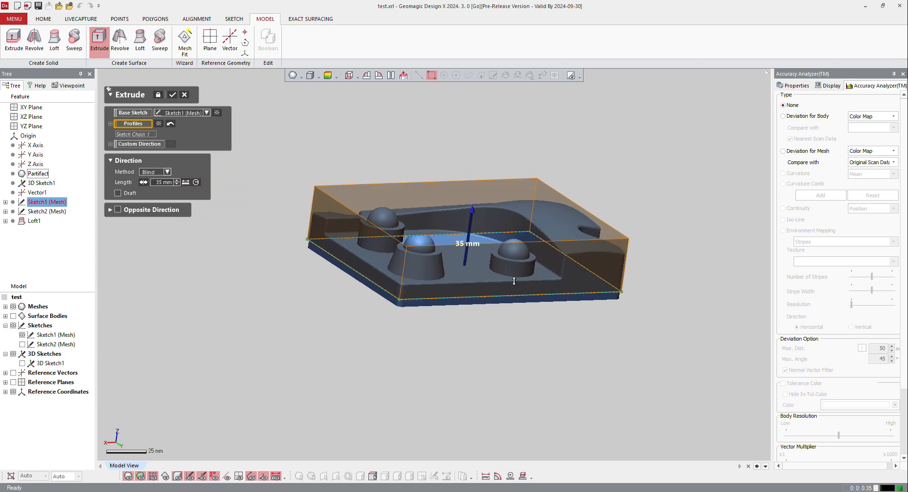
pyautogui.moveTo(471, 261); pyautogui.dragTo(394, 226, button='right')
pyautogui.scroll(3, 485, 251)
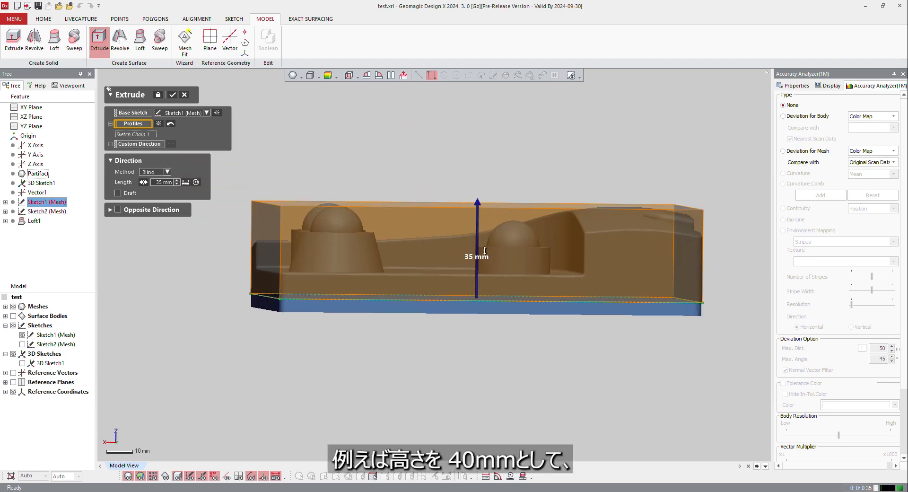
pyautogui.moveTo(508, 254); pyautogui.dragTo(490, 255, button='right')
pyautogui.moveTo(490, 204); pyautogui.dragTo(489, 191)
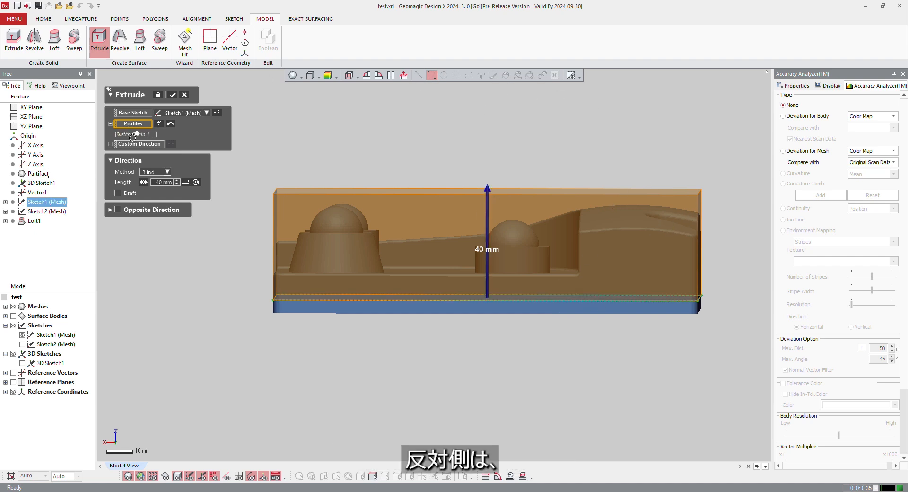
# Extend the extrusion 5 mm in the opposite direction and create the surface
pyautogui.click(119, 210)
pyautogui.scroll(3, 482, 323)
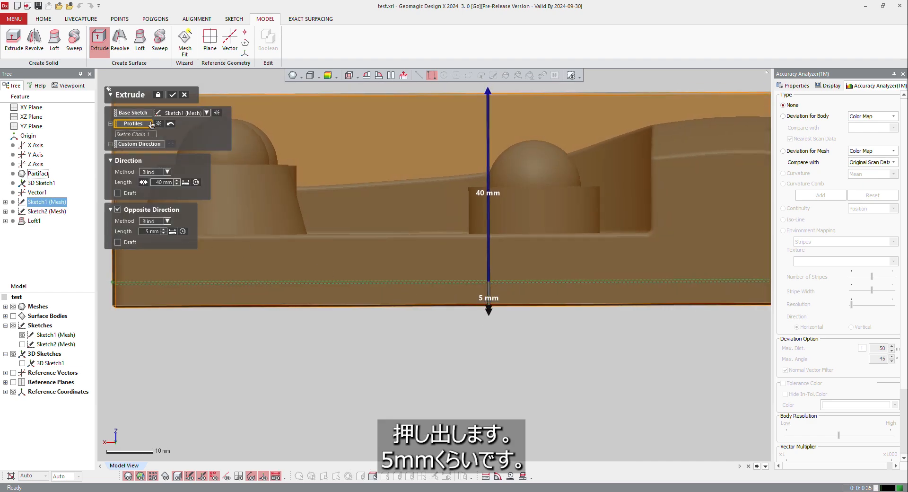
pyautogui.click(172, 95)
# Show the surface bodies and view the extruded walls together with the lofted surface
pyautogui.moveTo(221, 121); pyautogui.dragTo(212, 438, button='right')
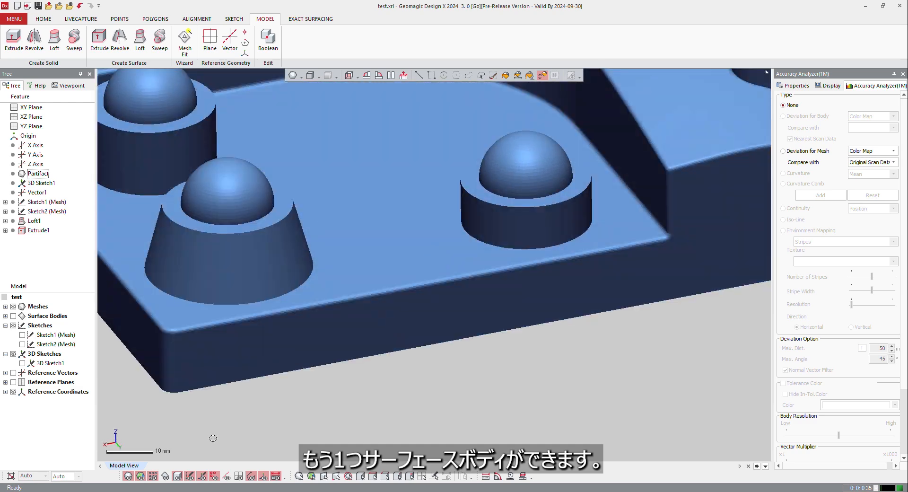
pyautogui.click(165, 476)
pyautogui.scroll(-4, 389, 274)
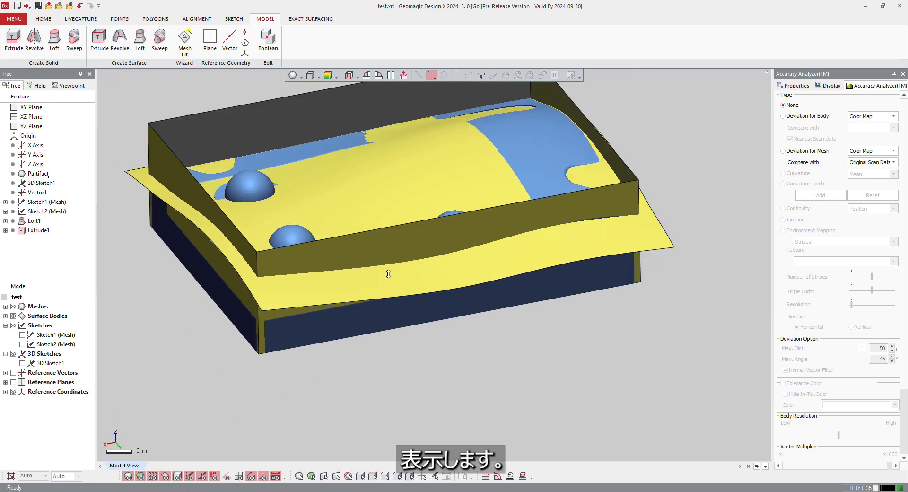
pyautogui.moveTo(347, 303); pyautogui.dragTo(386, 289, button='right')
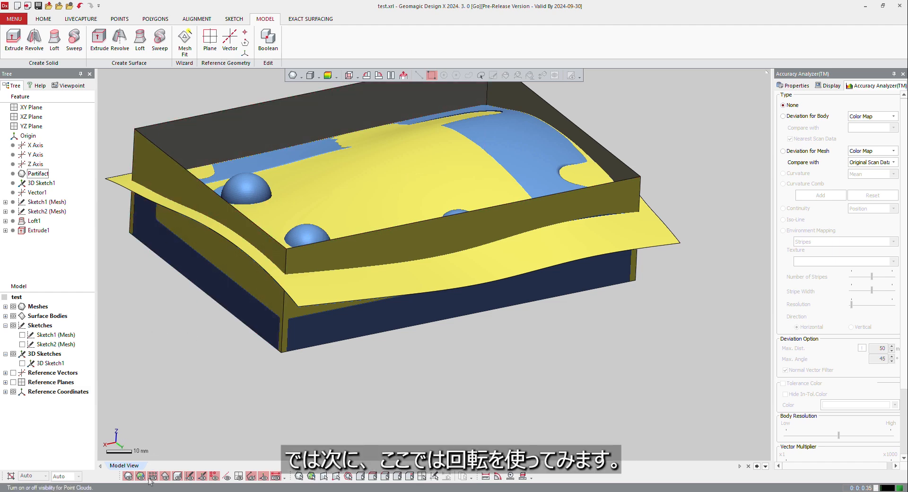
# Hide the surface bodies and revolve the Sketch2 (Mesh) profile 360° into a surface around the sketch's own axis
pyautogui.click(167, 476)
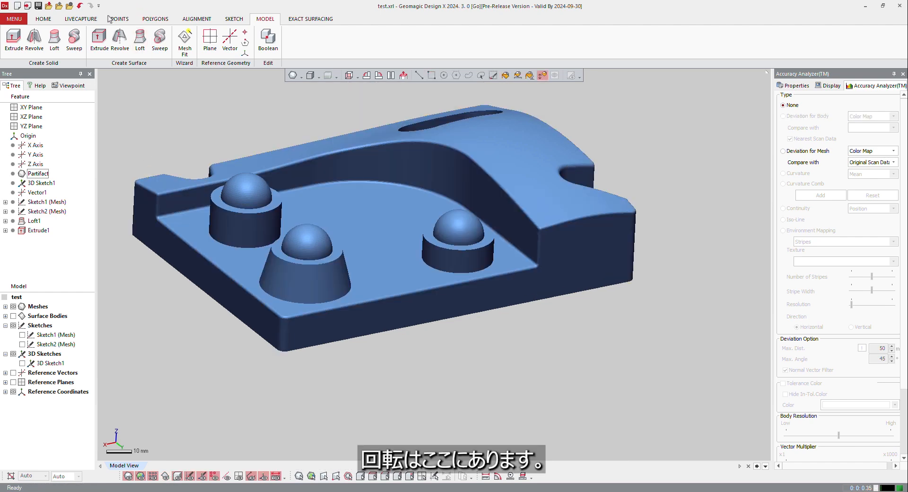
pyautogui.click(120, 38)
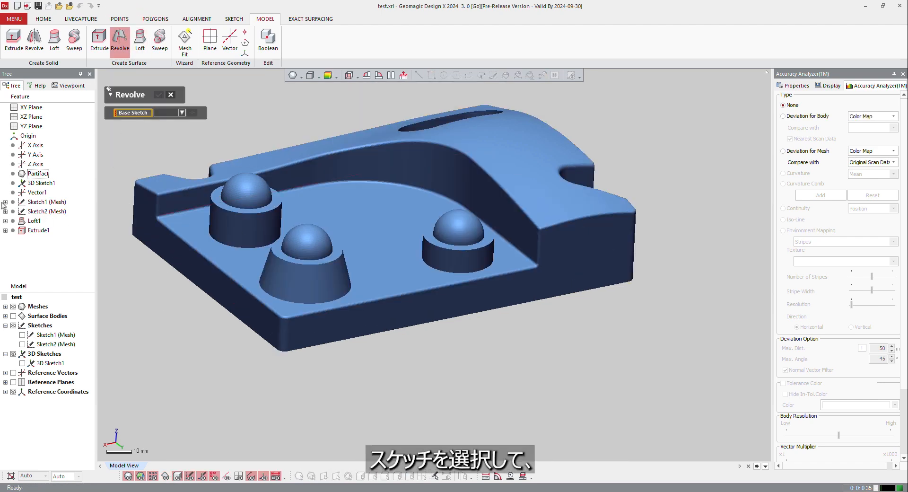
pyautogui.click(21, 345)
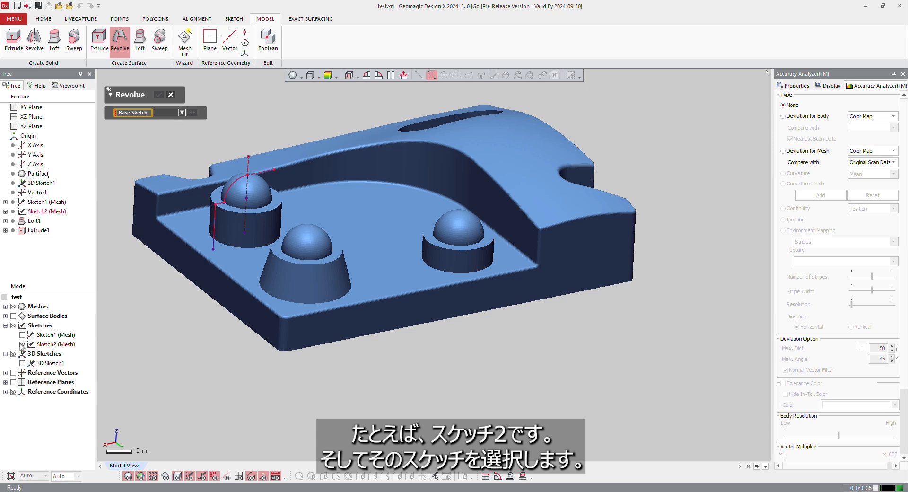
pyautogui.click(217, 211)
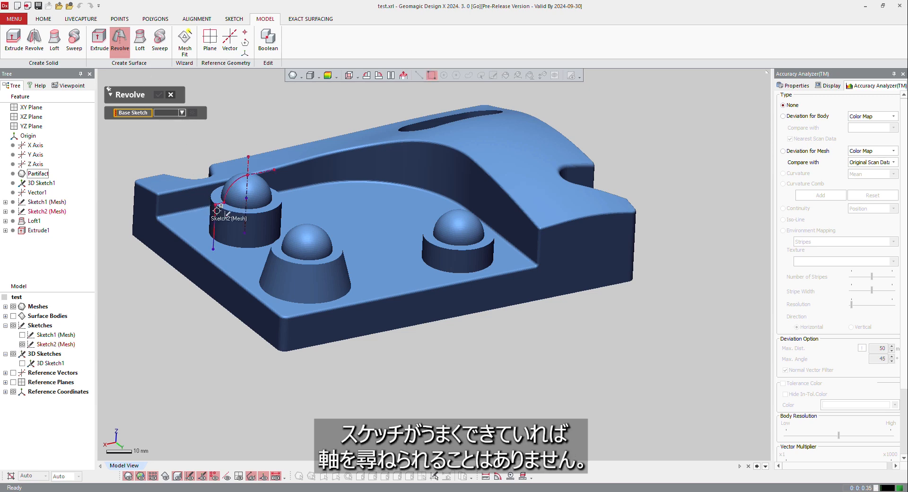
pyautogui.click(217, 211)
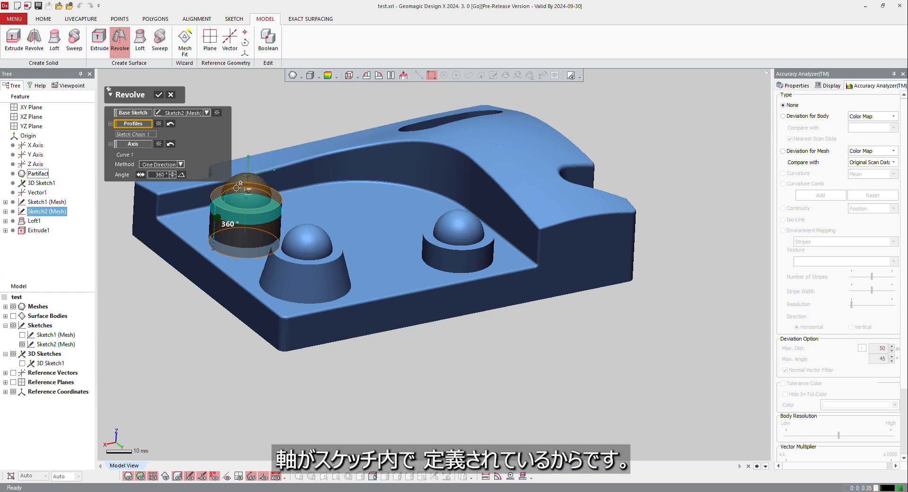
pyautogui.click(158, 95)
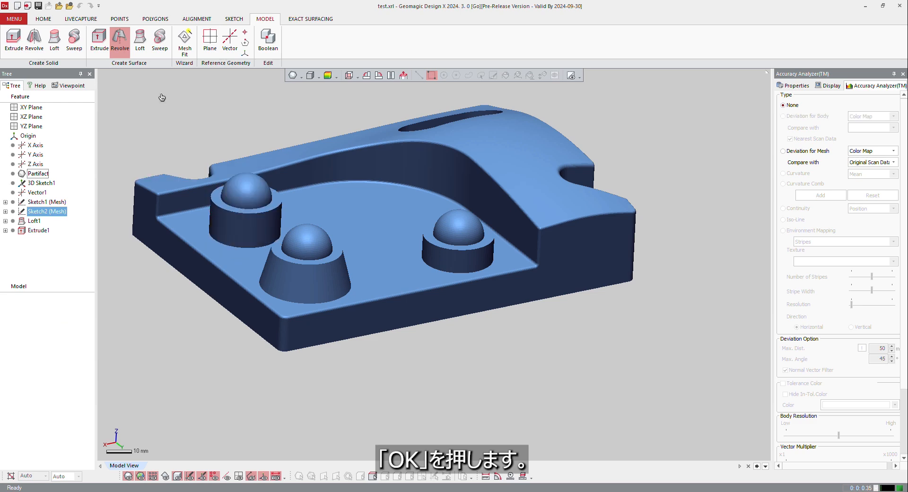
# Hide the mesh and show only the surface bodies to examine the lofted, extruded and revolved shapes
pyautogui.click(129, 476)
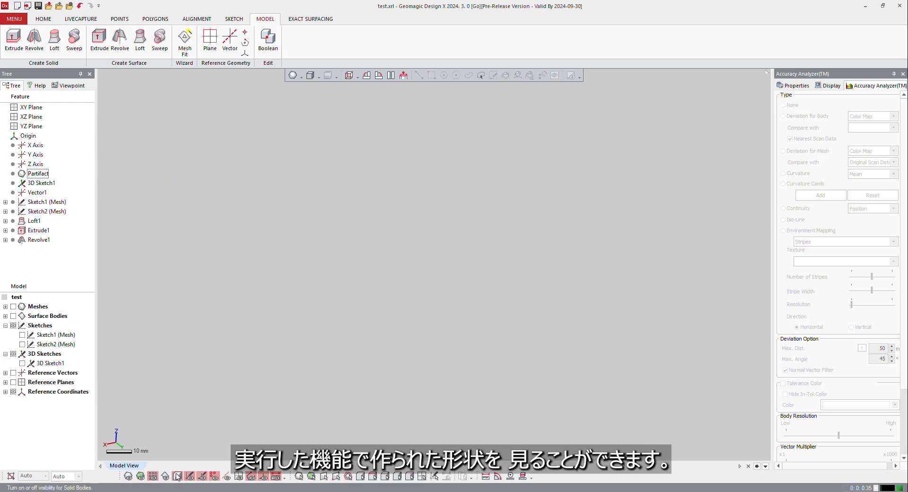
pyautogui.click(166, 476)
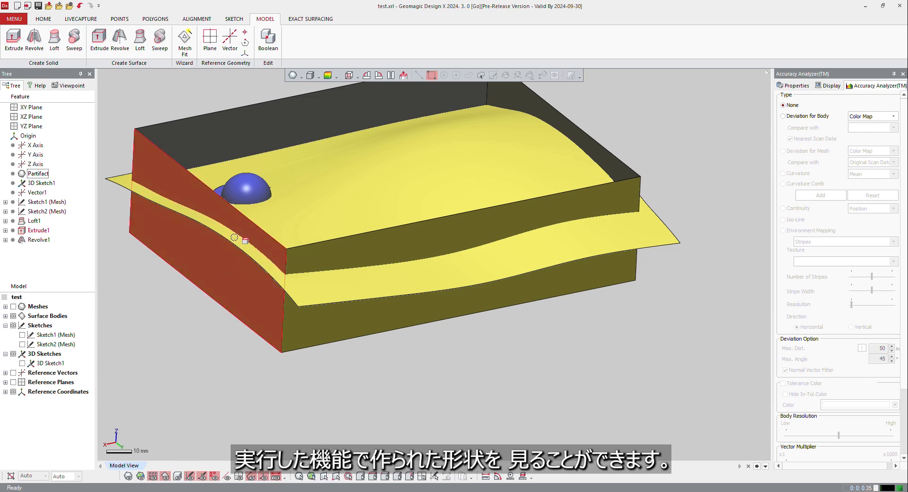
pyautogui.moveTo(156, 204); pyautogui.dragTo(251, 277, button='right')
pyautogui.scroll(4, 167, 223)
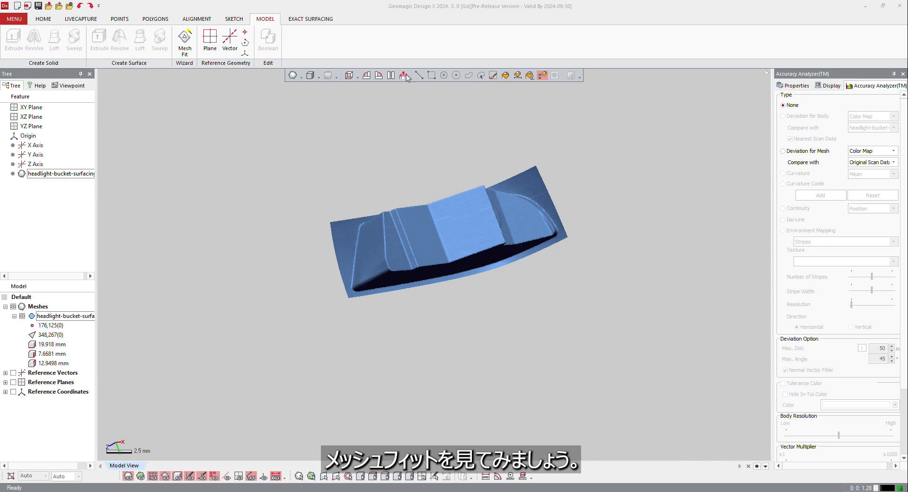
# Start Mesh Fit on the headlight bucket mesh and select the flange poly-faces around the bucket with Smart Selection
pyautogui.click(185, 44)
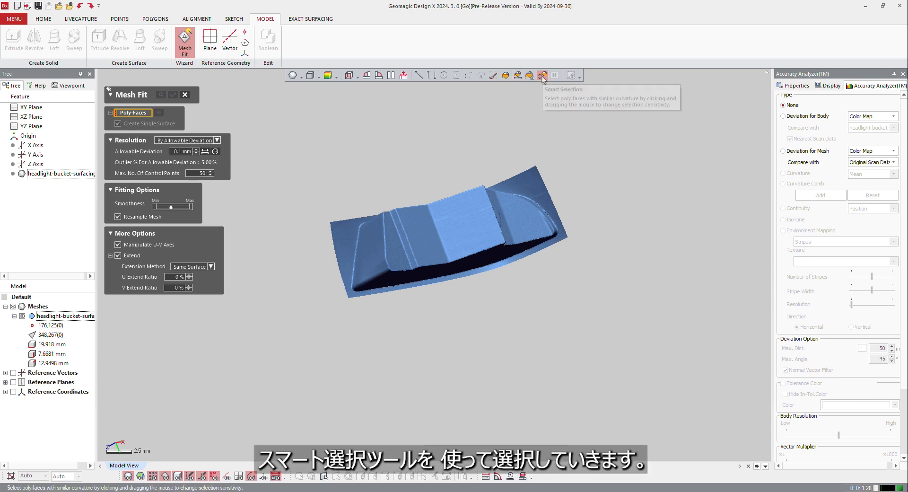
pyautogui.moveTo(530, 145); pyautogui.dragTo(543, 174, button='right')
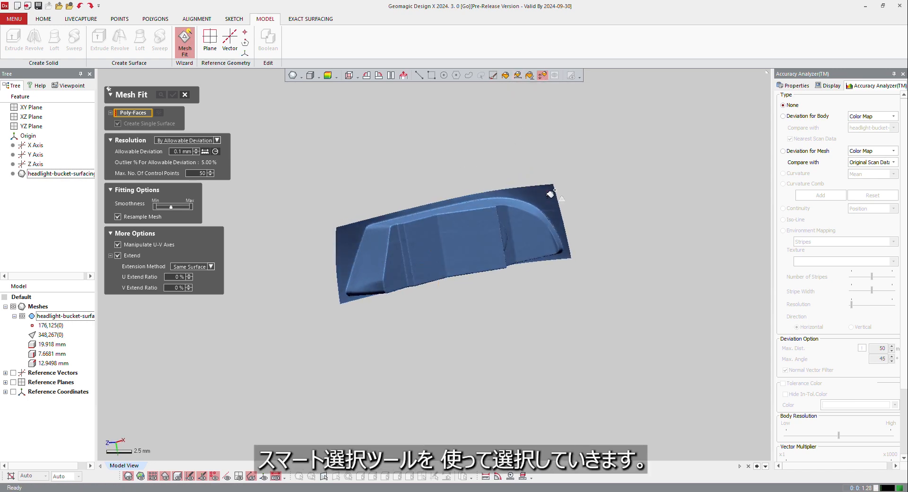
pyautogui.moveTo(546, 192); pyautogui.dragTo(547, 160)
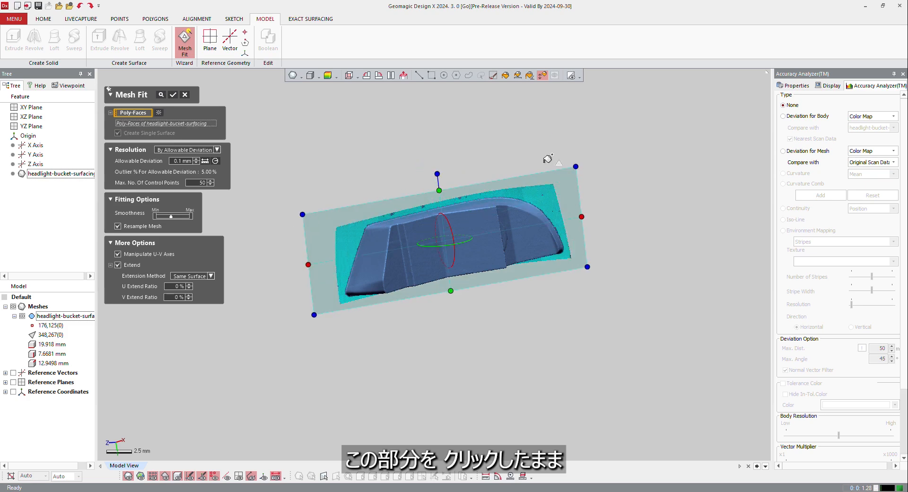
# Add the unselected strip along the flange's narrow edge to the Mesh Fit poly-face selection
pyautogui.moveTo(431, 205); pyautogui.dragTo(378, 193, button='right')
pyautogui.scroll(5, 461, 280)
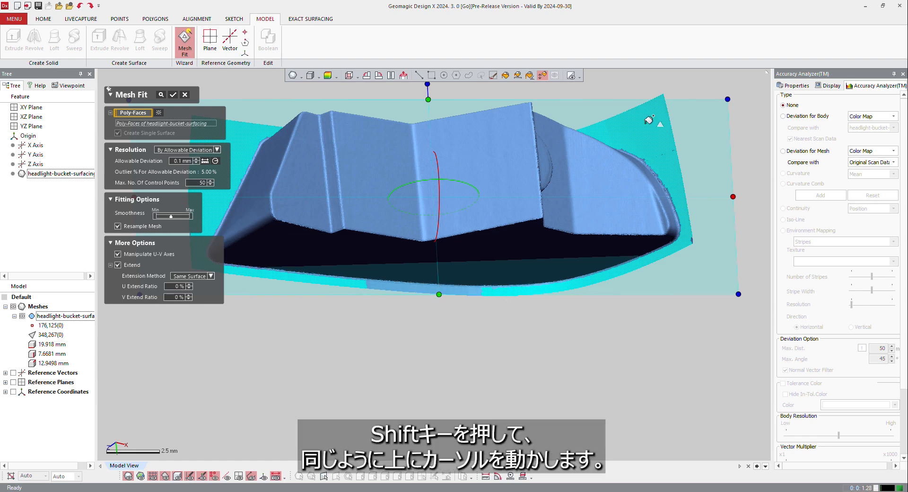
pyautogui.keyDown('shift'); pyautogui.moveTo(649, 122); pyautogui.dragTo(652, 58); pyautogui.keyUp('shift')
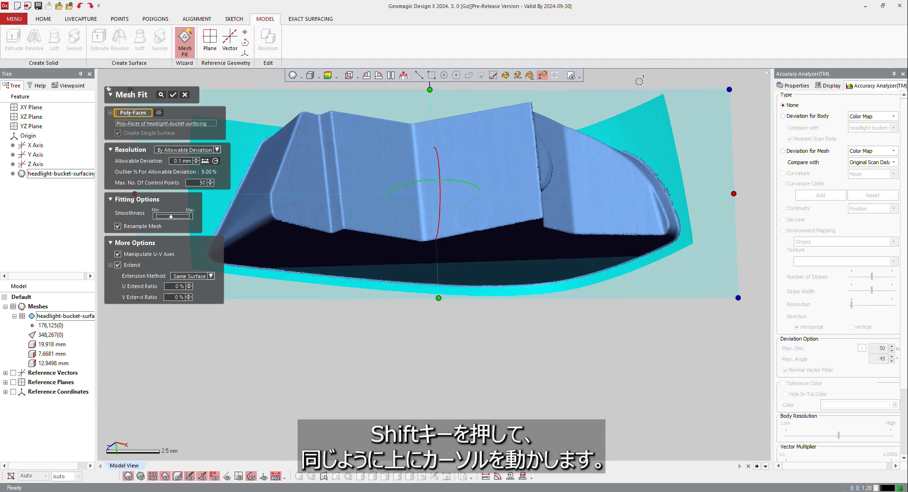
pyautogui.moveTo(461, 187); pyautogui.dragTo(458, 263, button='right')
pyautogui.scroll(-3, 454, 247)
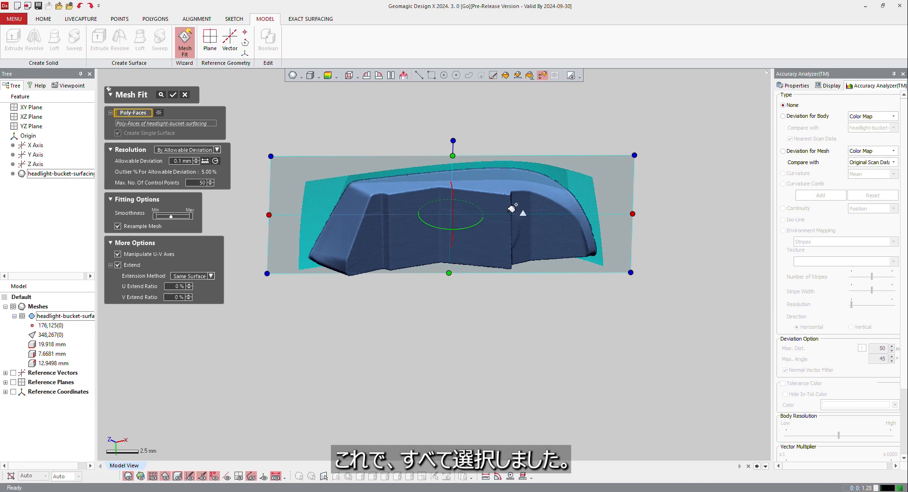
pyautogui.moveTo(506, 200); pyautogui.dragTo(492, 179, button='right')
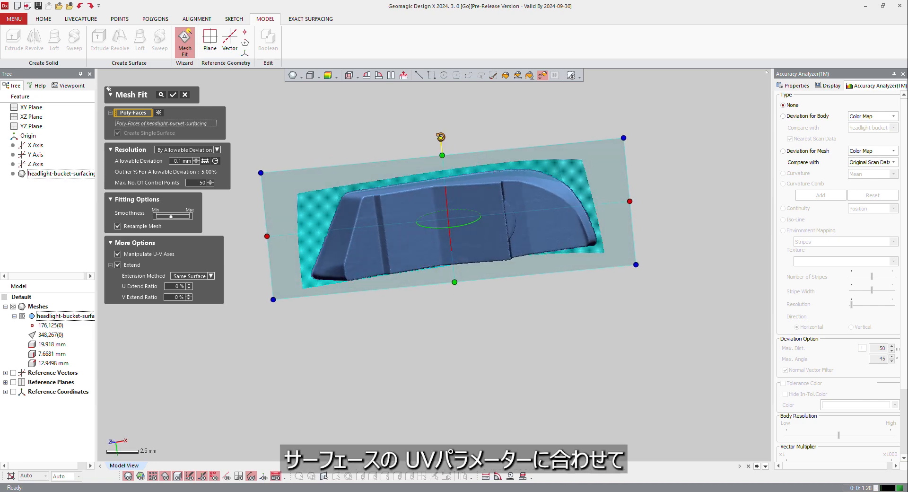
# Rotate the Mesh Fit U-V frame slightly to follow the headlight bucket, keep the resolution By Allowable Deviation, and preview the fitted surface
pyautogui.moveTo(440, 136); pyautogui.dragTo(436, 141)
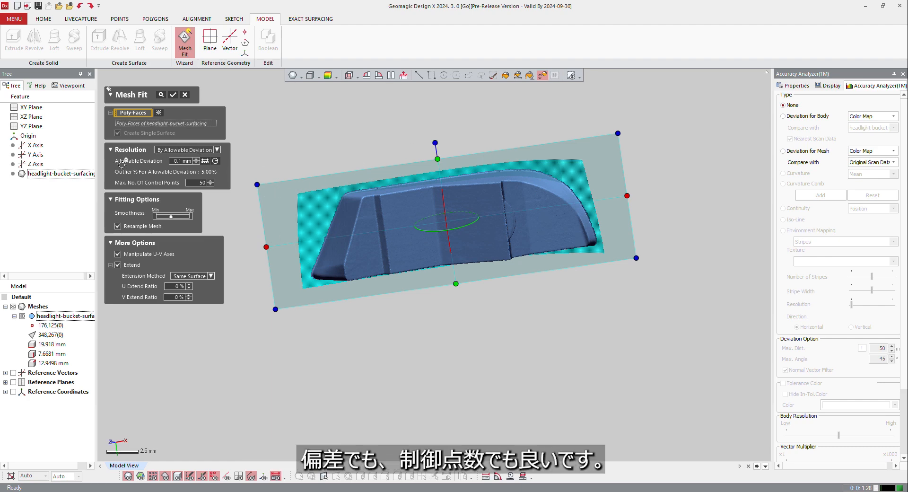
pyautogui.click(208, 149)
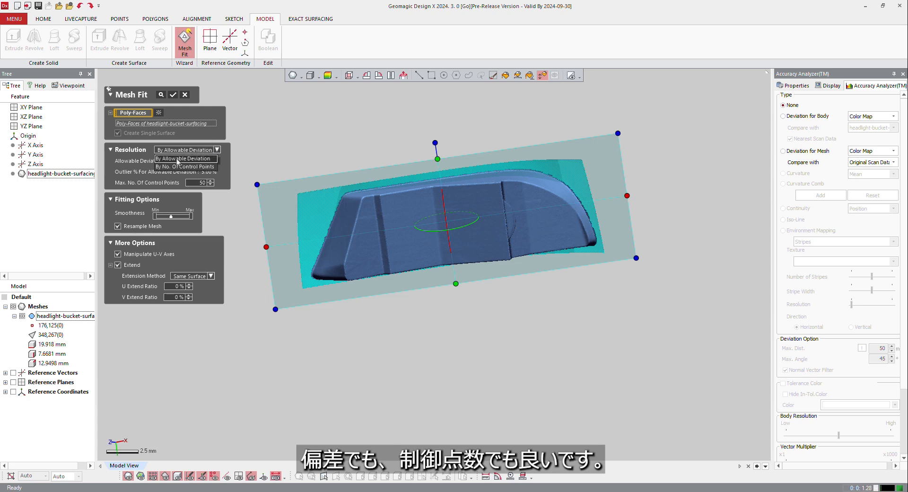
pyautogui.click(127, 166)
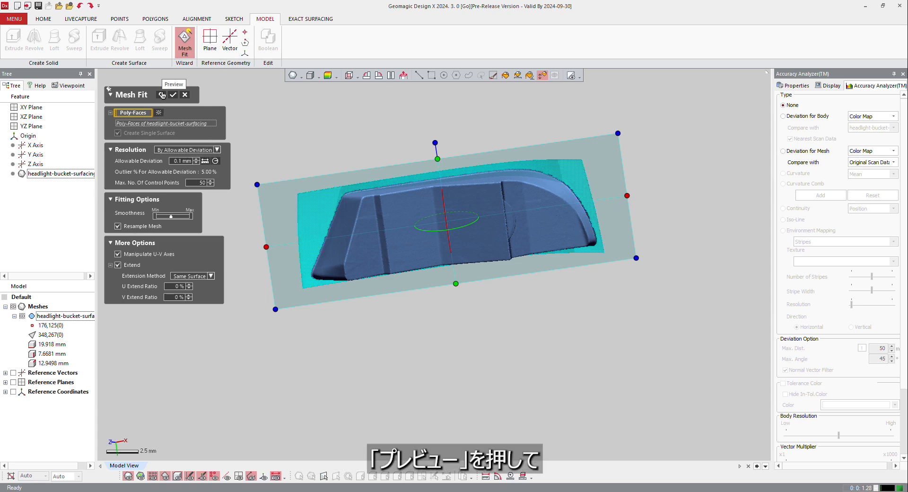
pyautogui.click(161, 94)
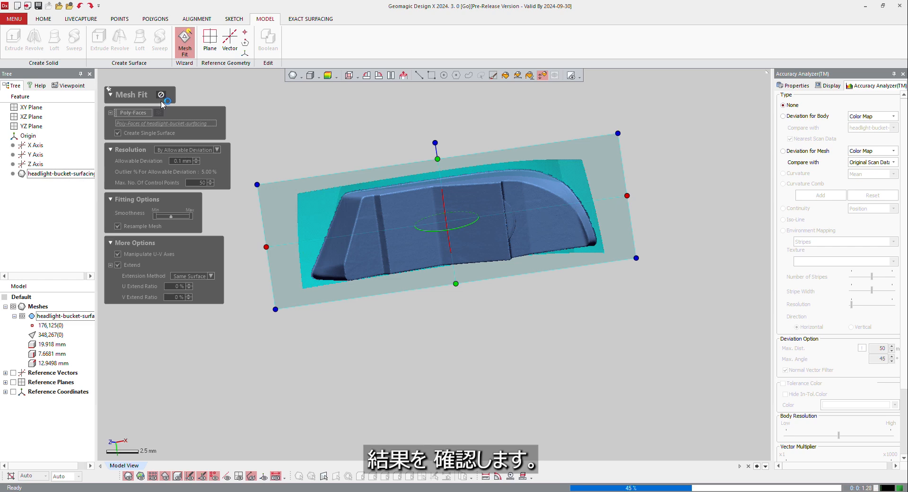
pyautogui.moveTo(431, 324); pyautogui.dragTo(523, 236, button='right')
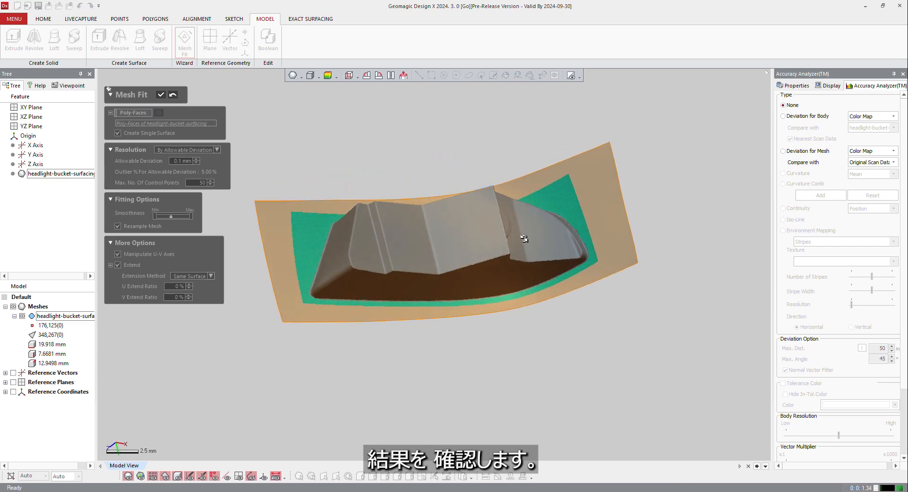
# Check the previewed flange surface with the Deviation for Body color map and accept the Mesh Fit
pyautogui.click(811, 118)
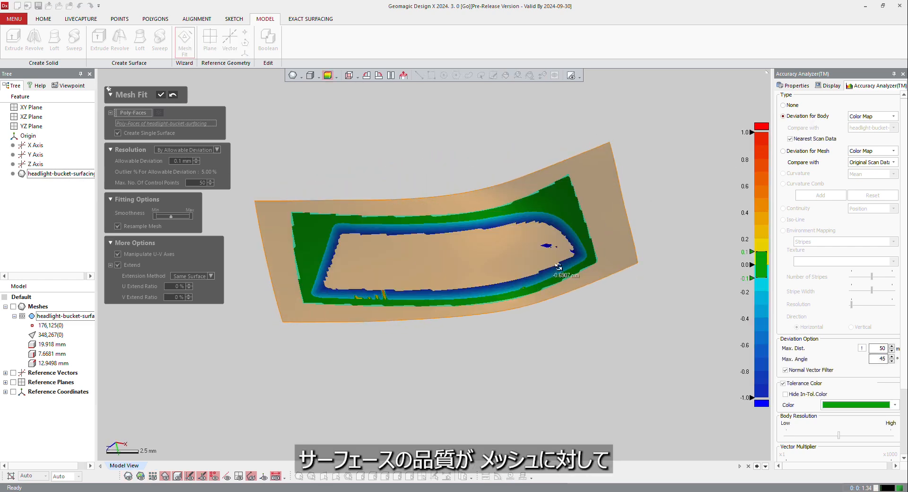
pyautogui.moveTo(462, 278); pyautogui.dragTo(477, 310, button='right')
pyautogui.scroll(4, 567, 189)
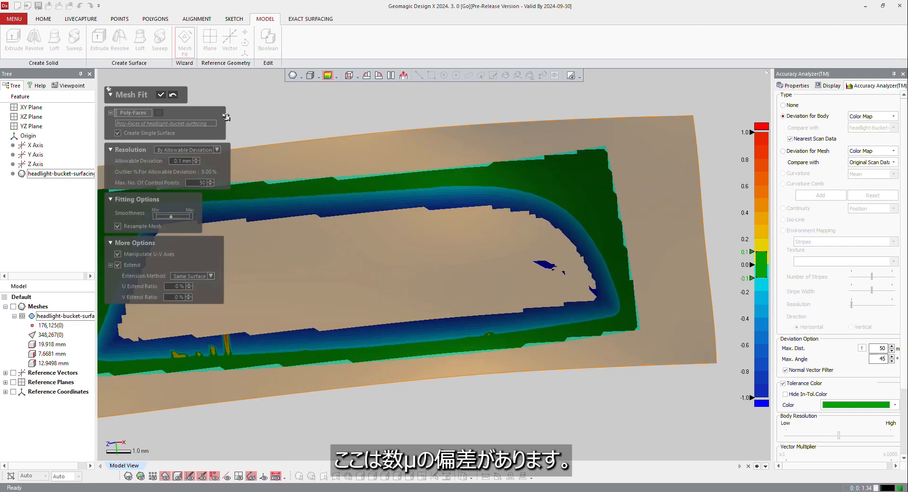
pyautogui.click(159, 96)
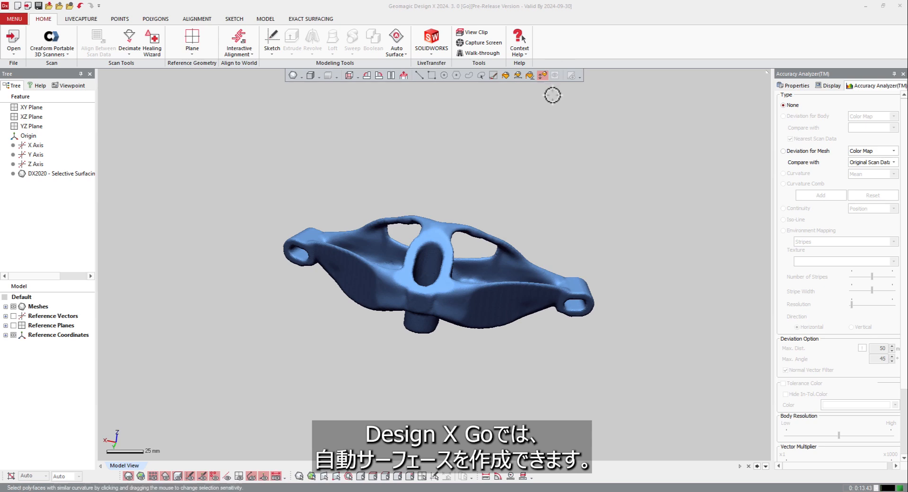
# Start Auto Surface on the bracket mesh with Mechanical type and Auto Estimate patch count, and compute the patch network
pyautogui.click(316, 20)
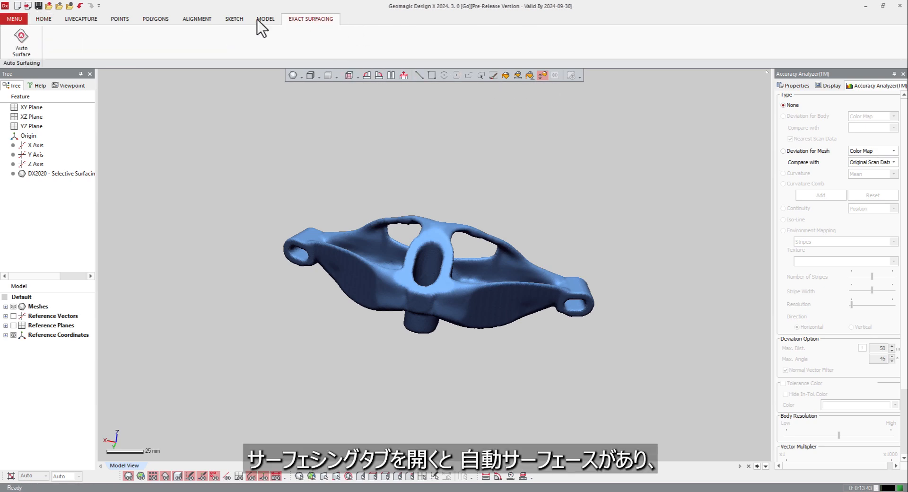
pyautogui.click(22, 41)
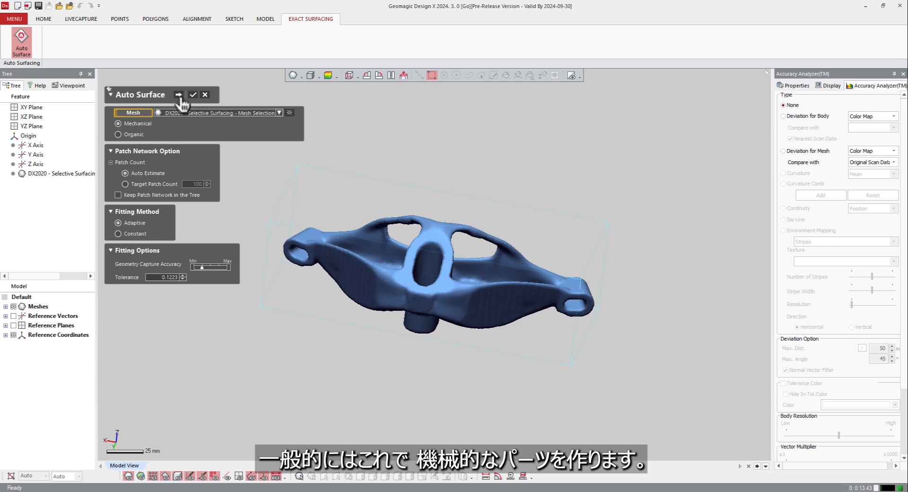
pyautogui.click(179, 95)
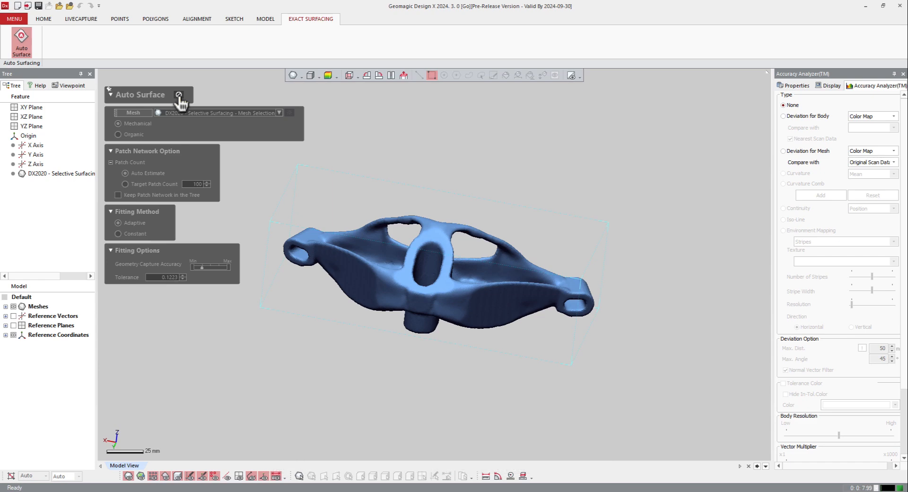
pyautogui.click(178, 94)
# Adjust a patch network node on the rim above the central oval opening using Deform
pyautogui.moveTo(349, 259); pyautogui.dragTo(409, 257, button='right')
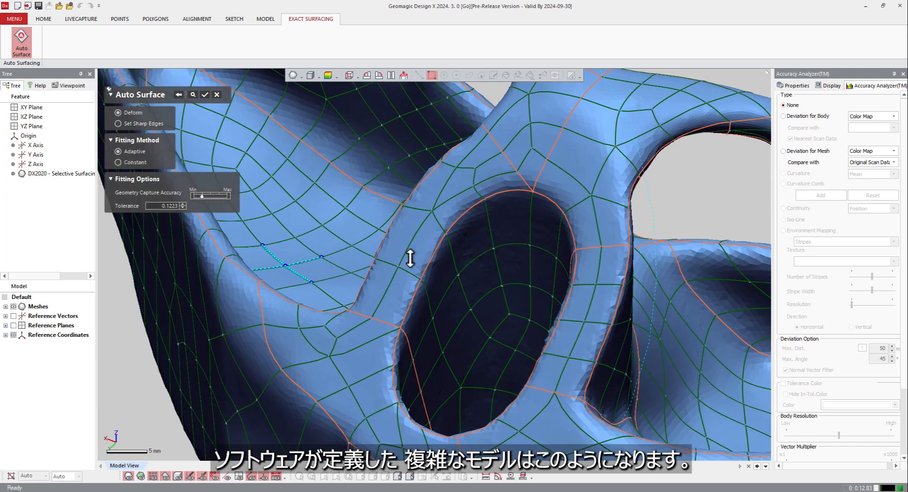
pyautogui.moveTo(398, 289); pyautogui.dragTo(406, 316, button='right')
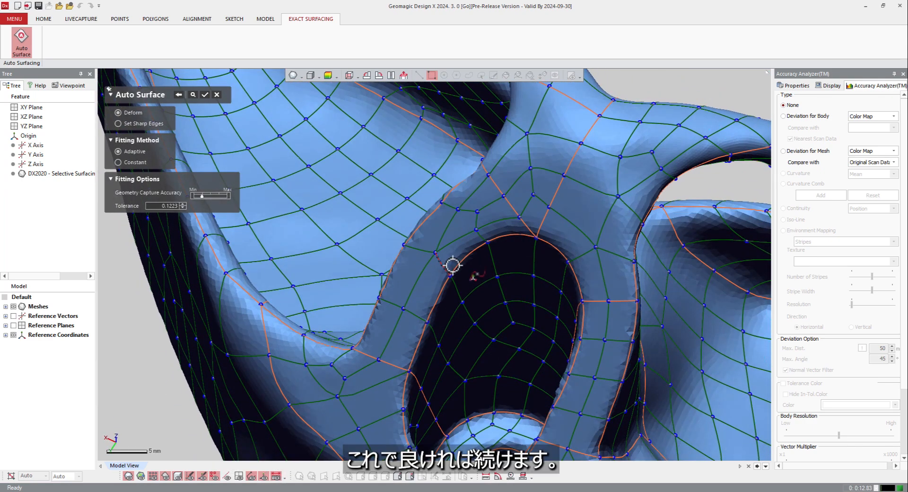
pyautogui.keyDown('shift'); pyautogui.moveTo(452, 265); pyautogui.dragTo(468, 277, button='right'); pyautogui.keyUp('shift')
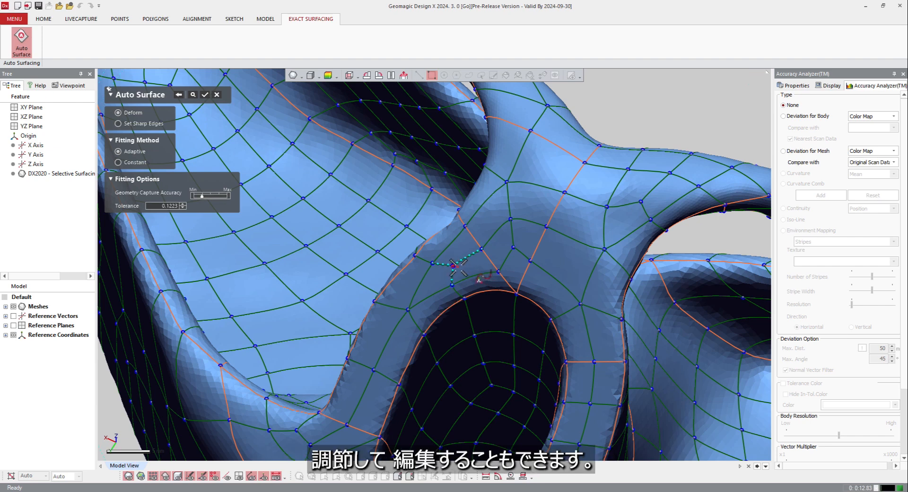
pyautogui.moveTo(453, 266)
pyautogui.keyDown('shift'); pyautogui.mouseDown(button='right')
pyautogui.moveTo(442, 265)
pyautogui.moveTo(460, 256)
pyautogui.moveTo(457, 266)
pyautogui.mouseUp(button='right'); pyautogui.keyUp('shift')
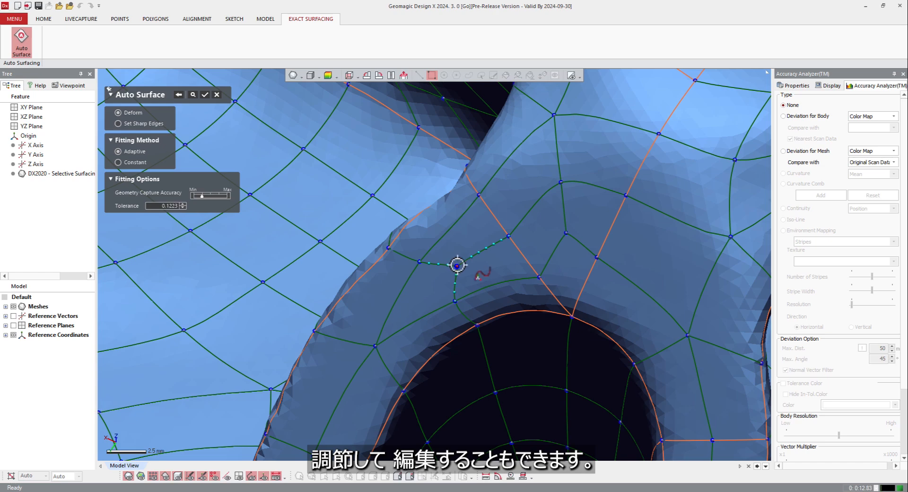
pyautogui.scroll(-5, 474, 263)
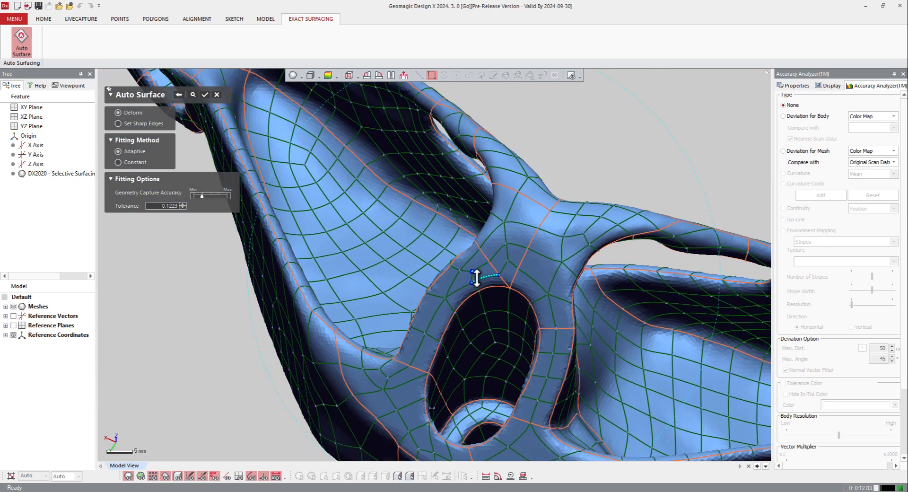
pyautogui.scroll(8, 478, 278)
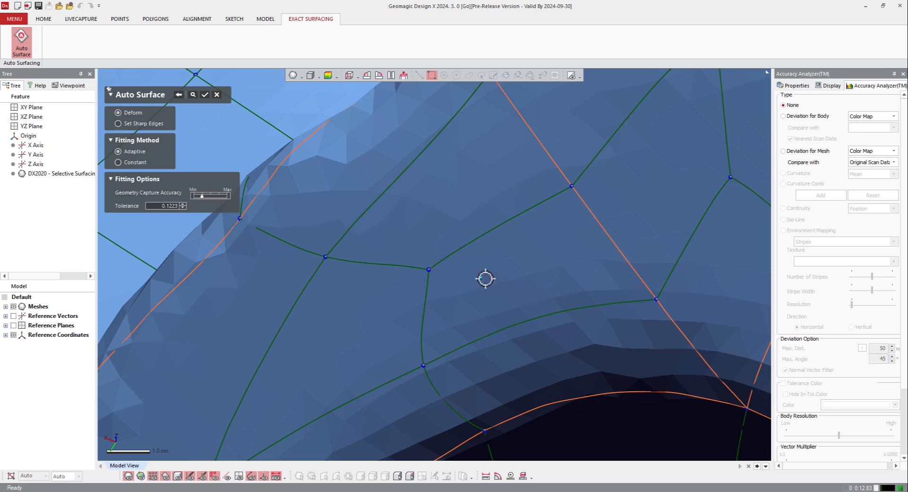
pyautogui.scroll(-3, 514, 260)
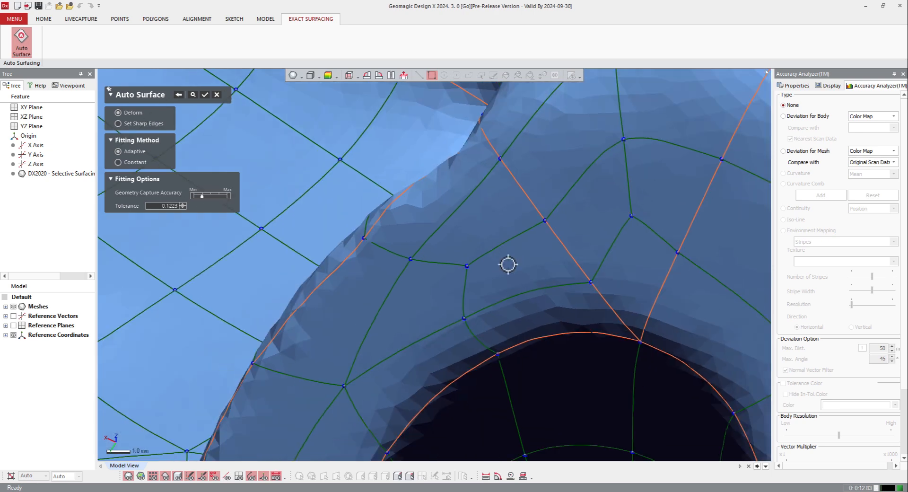
pyautogui.scroll(-4, 509, 263)
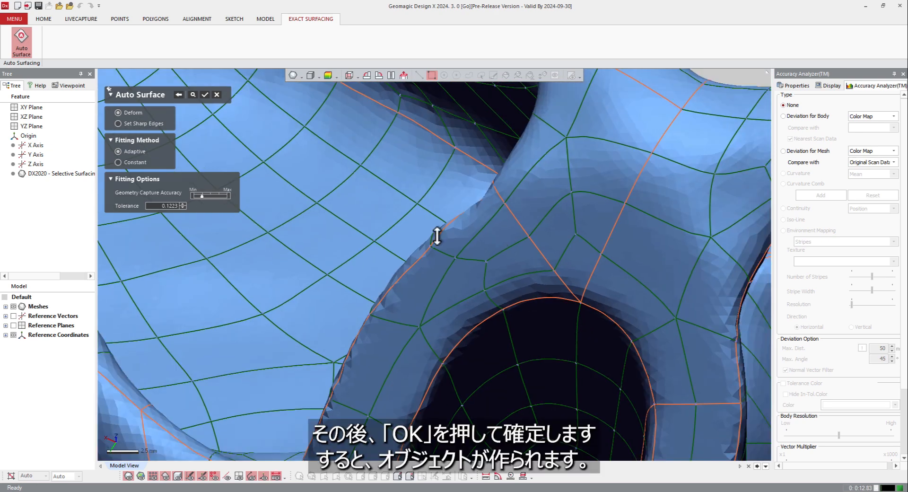
# Generate the auto surface body from the patch network and display its Deviation for Body color map over the whole part
pyautogui.click(205, 94)
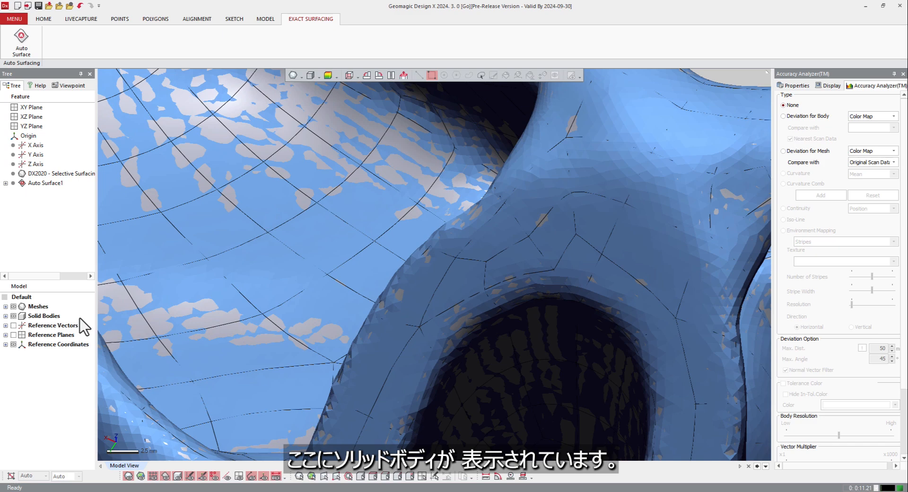
pyautogui.scroll(-8, 255, 296)
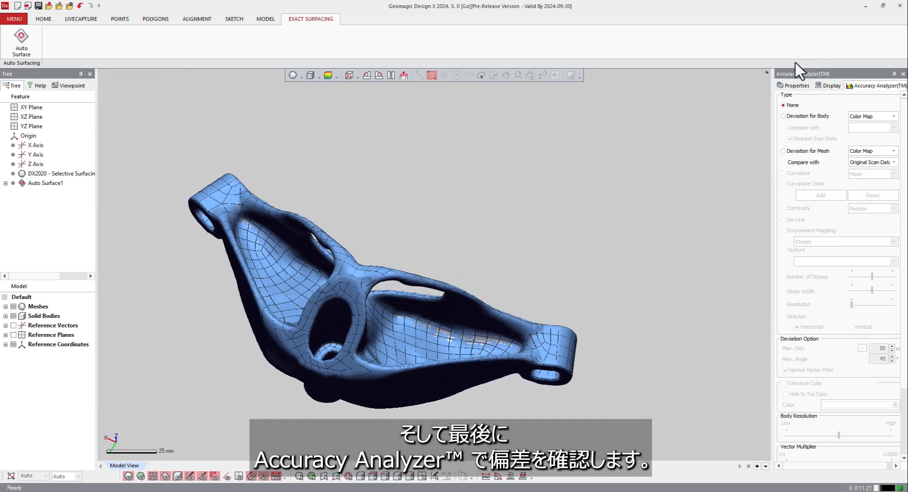
pyautogui.click(801, 115)
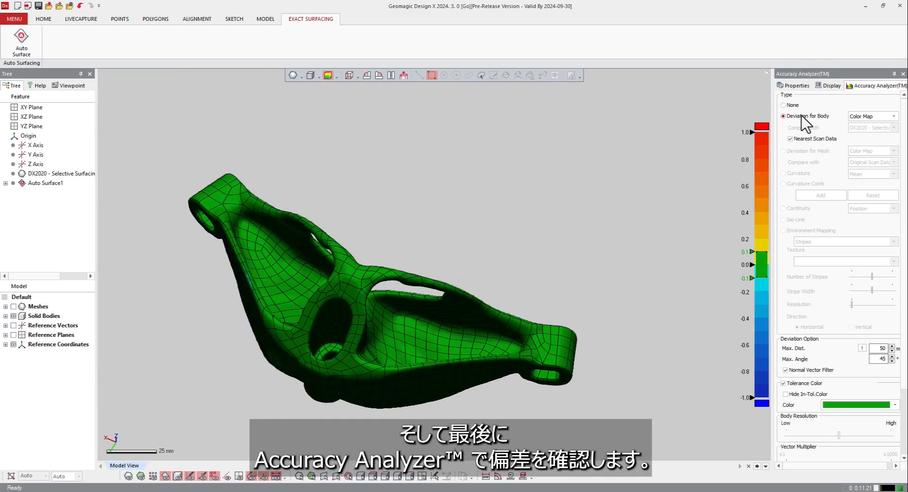